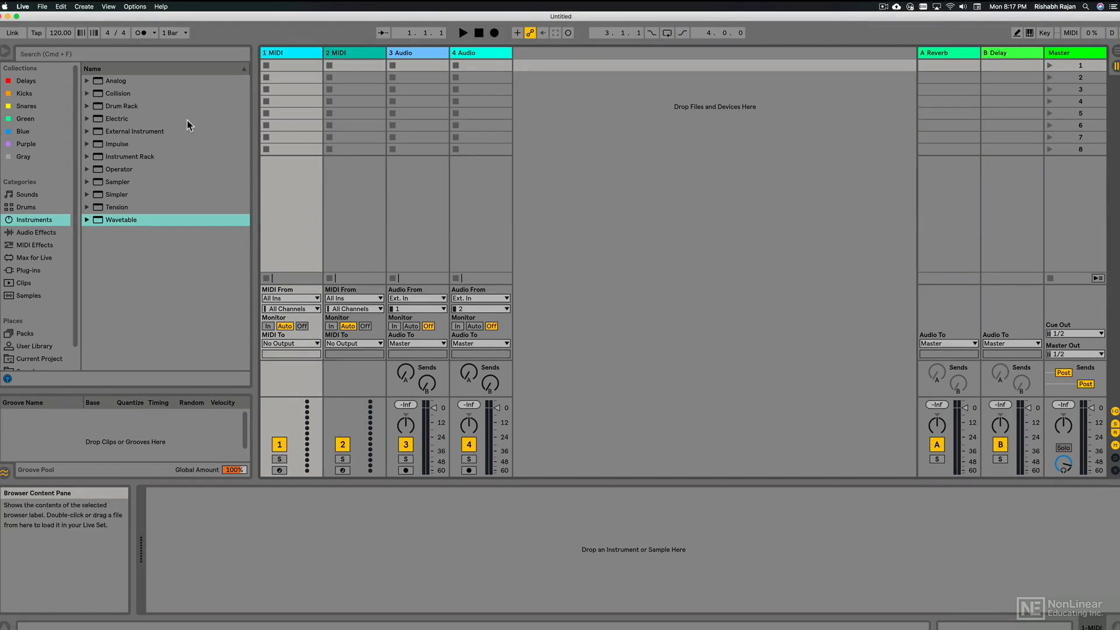
- Open the Live menu that contains Preferences
{"action": "left_click", "coordinate": [23, 6]}
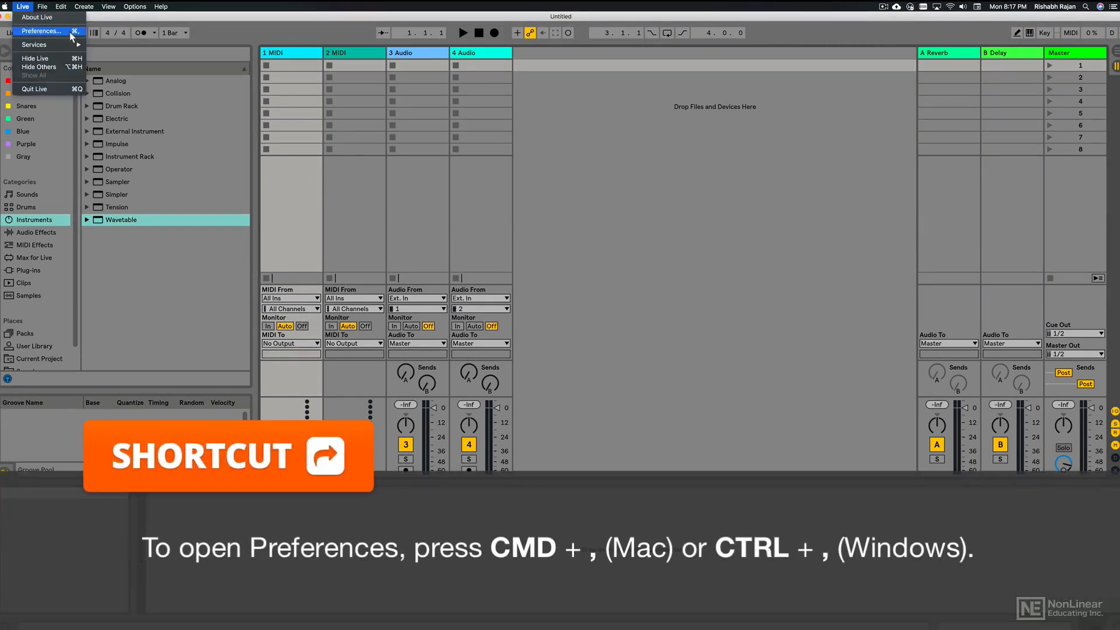
- Open Preferences on the Audio tab, keeping CoreAudio as the driver type
{"action": "left_click", "coordinate": [71, 34]}
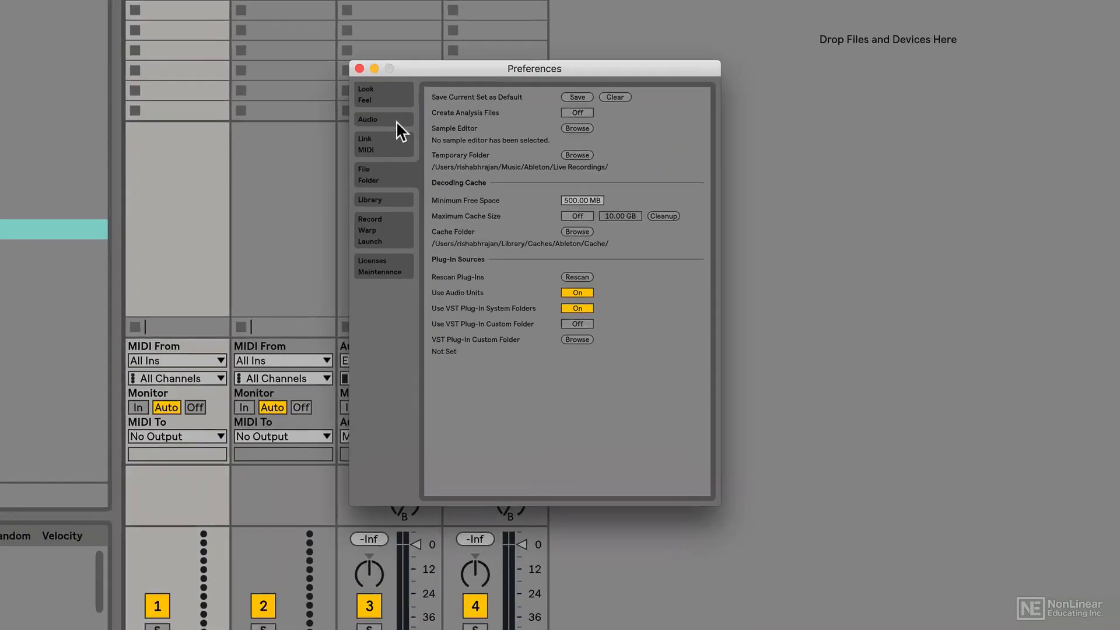
{"action": "left_click", "coordinate": [420, 154]}
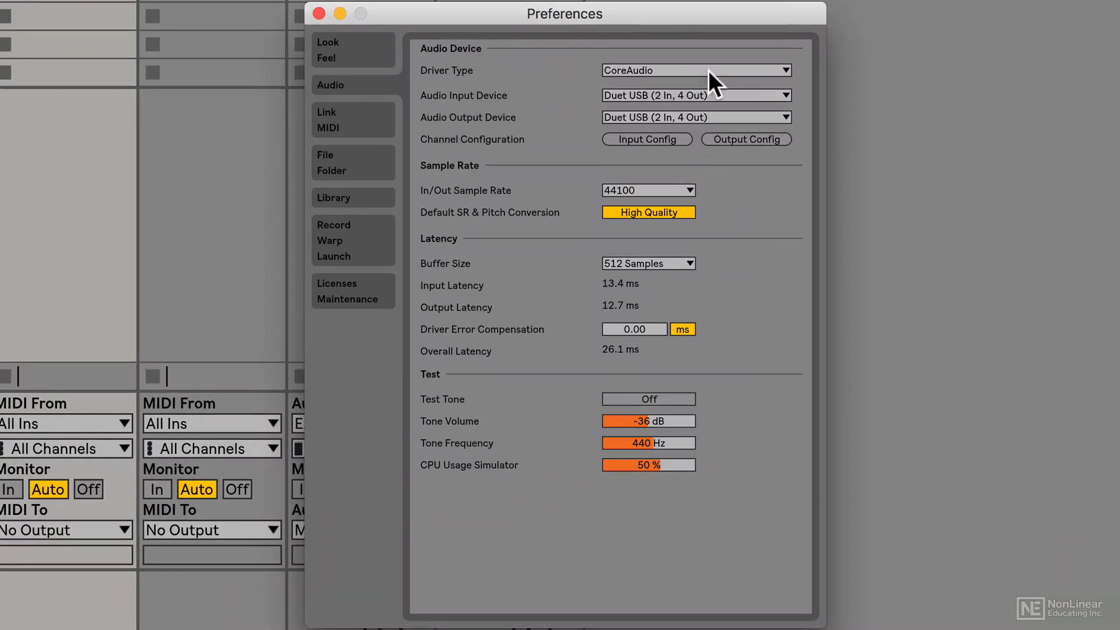
{"action": "left_click", "coordinate": [740, 70]}
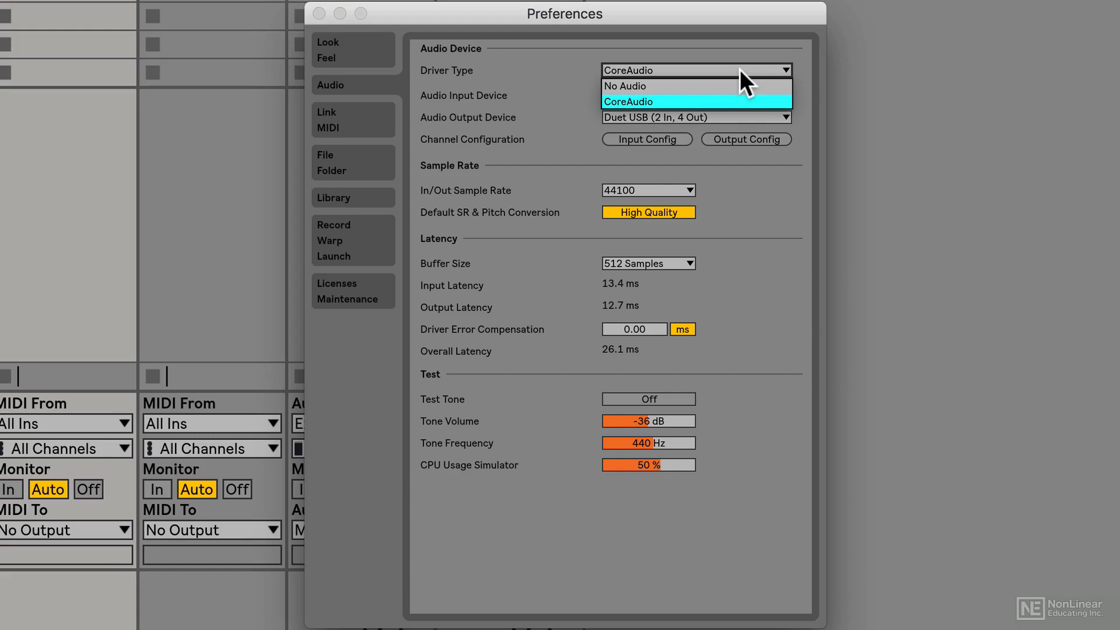
{"action": "left_click", "coordinate": [730, 103]}
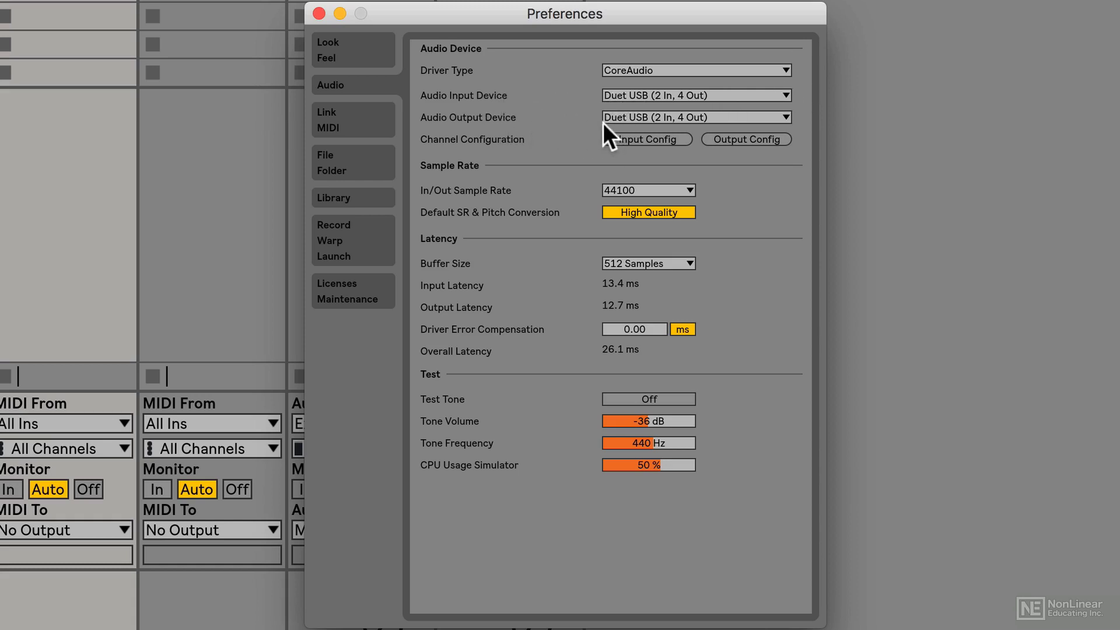
- Set the audio input device to Duet USB (2 In, 4 Out) after briefly trying the built-in microphone
{"action": "left_click", "coordinate": [654, 94]}
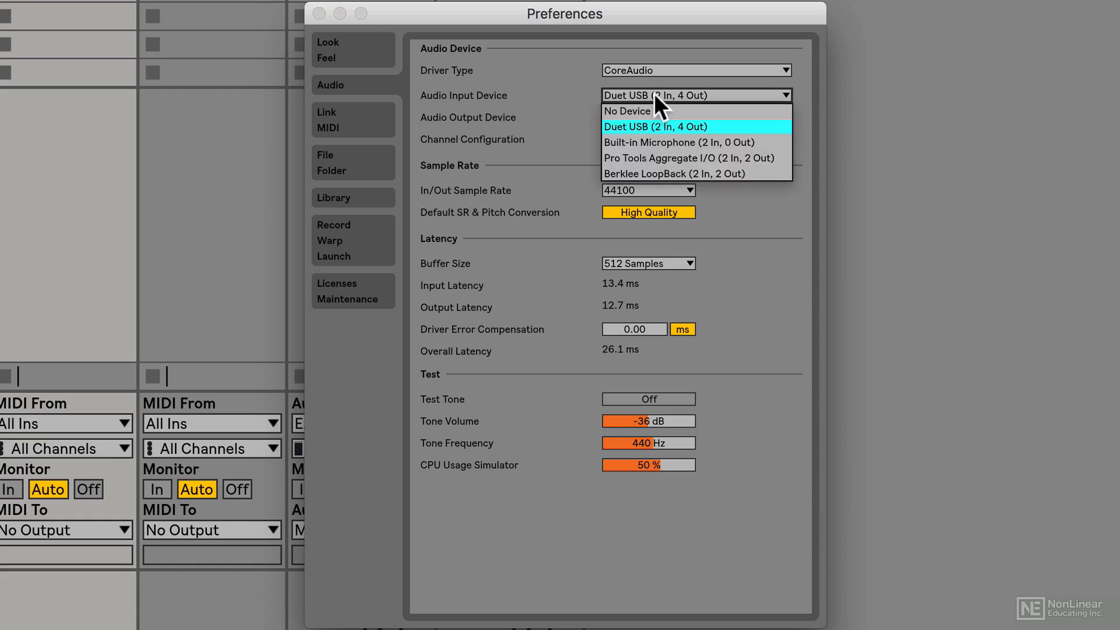
{"action": "left_click", "coordinate": [648, 141]}
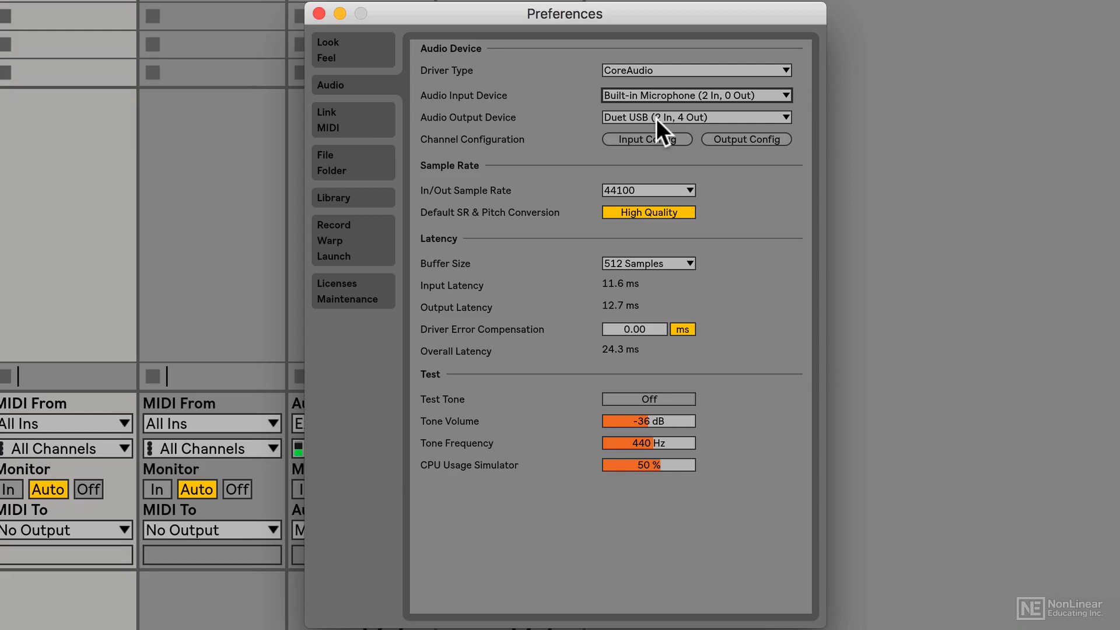
{"action": "left_click", "coordinate": [654, 94]}
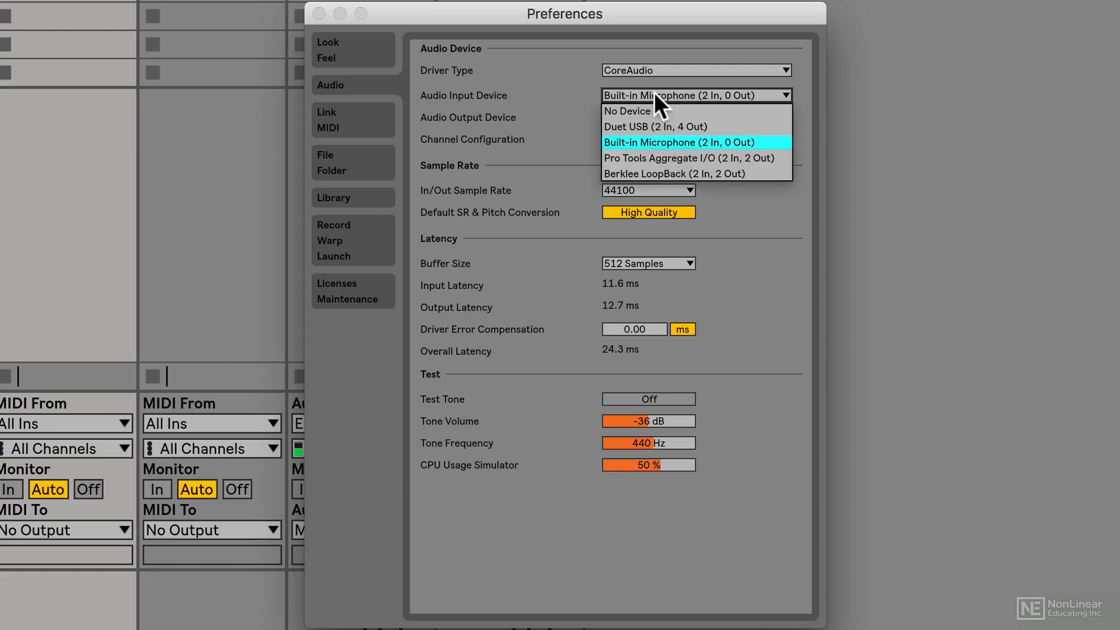
{"action": "left_click", "coordinate": [652, 127]}
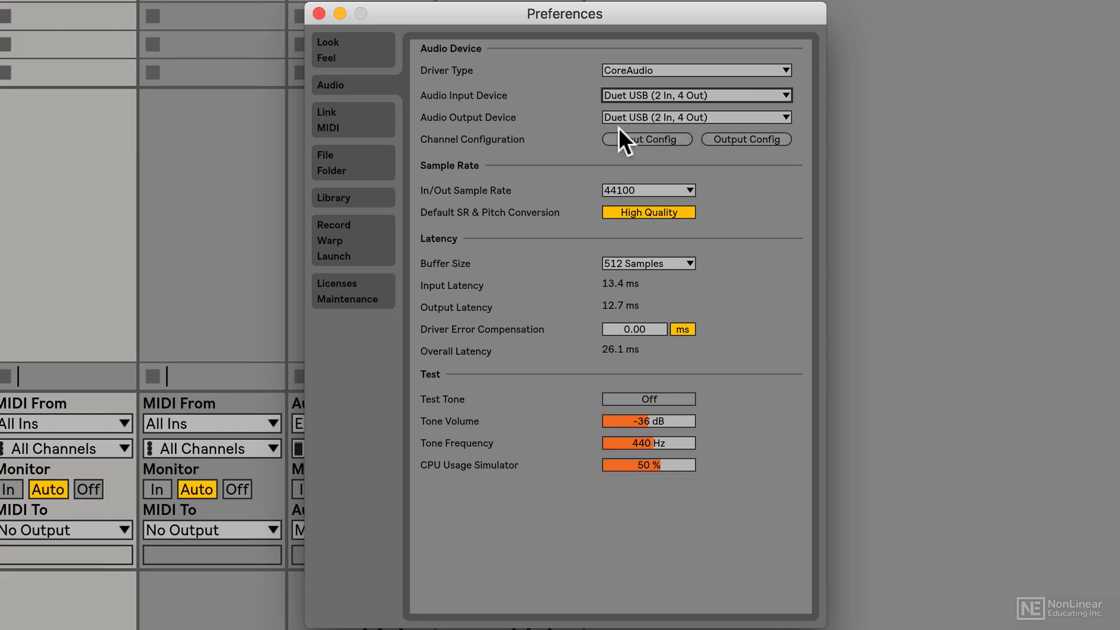
- In Input Config, name the second and third mono inputs Sub37 and Prophet12, then confirm with OK
{"action": "left_click", "coordinate": [653, 139]}
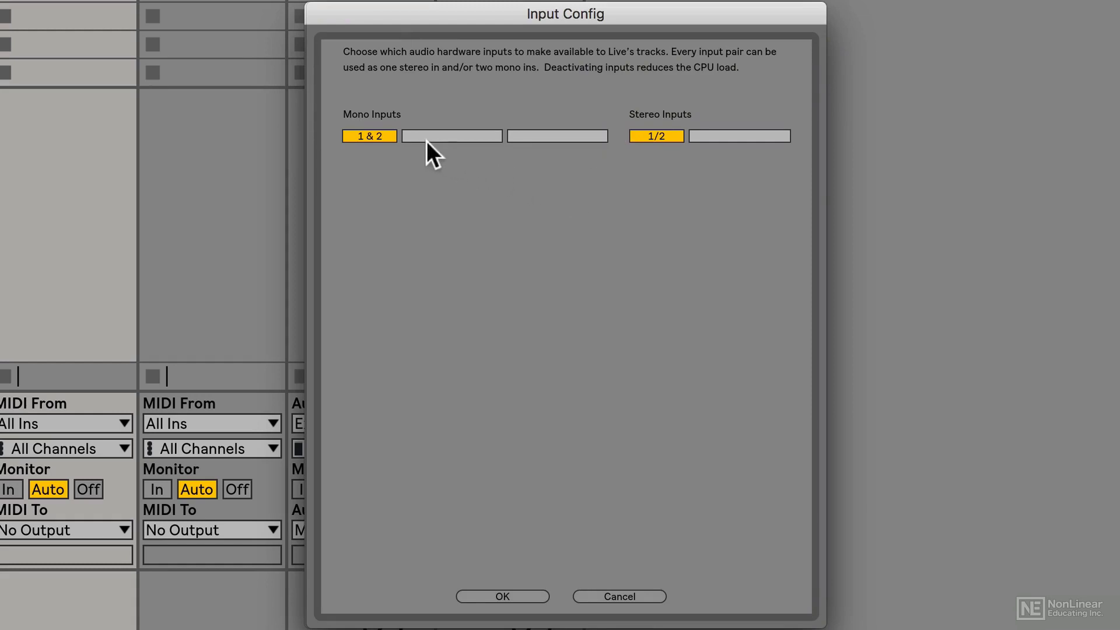
{"action": "left_click", "coordinate": [379, 132]}
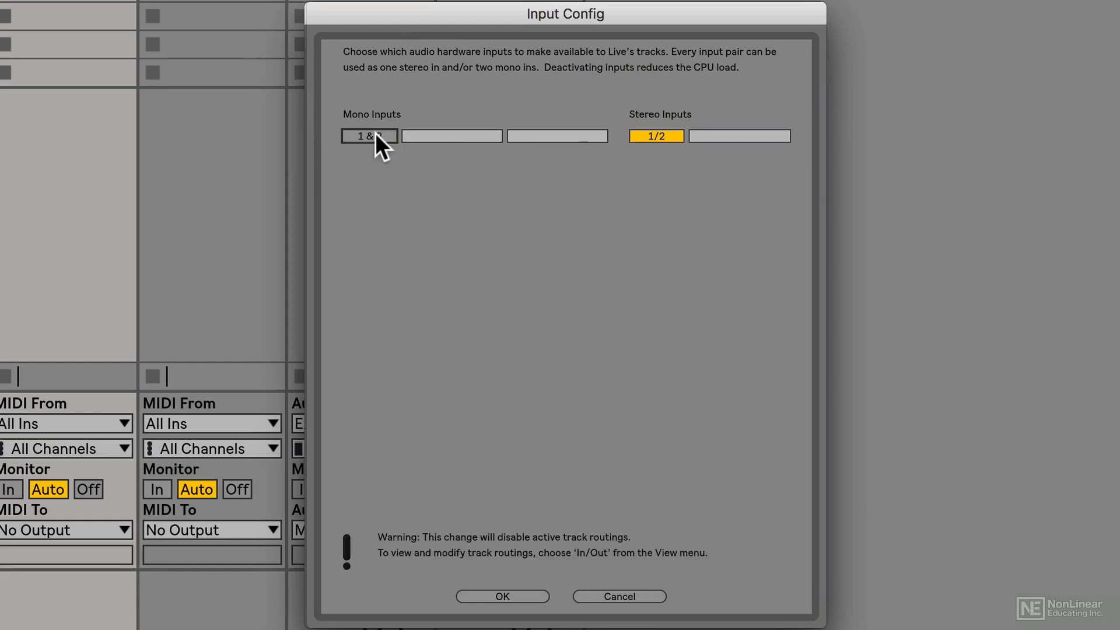
{"action": "left_click", "coordinate": [376, 135]}
{"action": "left_click", "coordinate": [639, 134]}
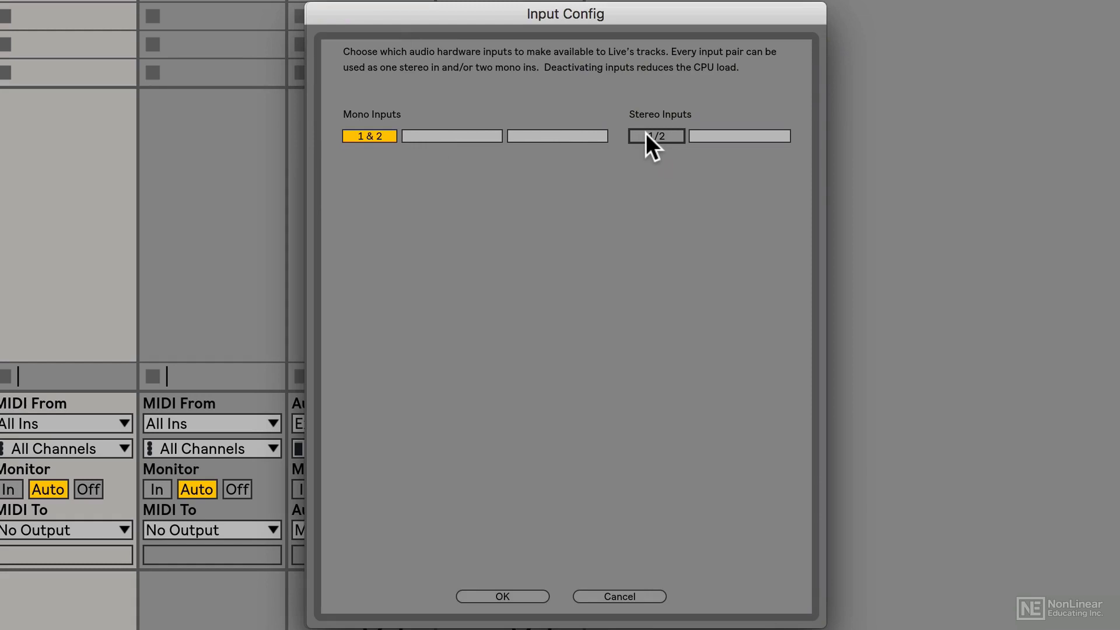
{"action": "left_click", "coordinate": [646, 133]}
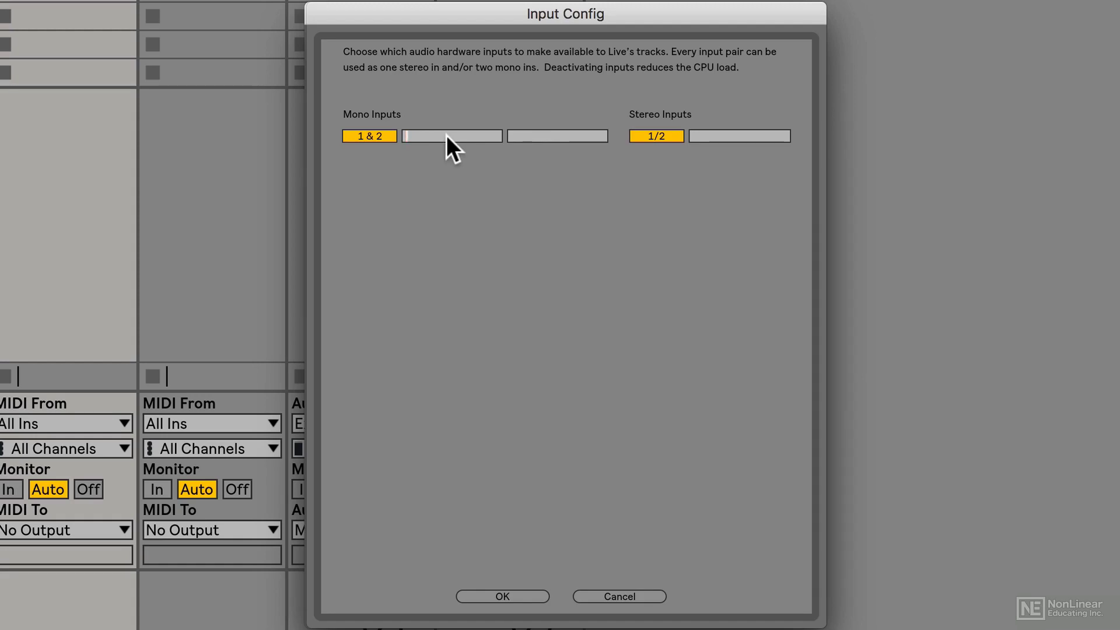
{"action": "type", "text": "Sub37"}
{"action": "left_click", "coordinate": [555, 135]}
{"action": "type", "text": "Prophet12"}
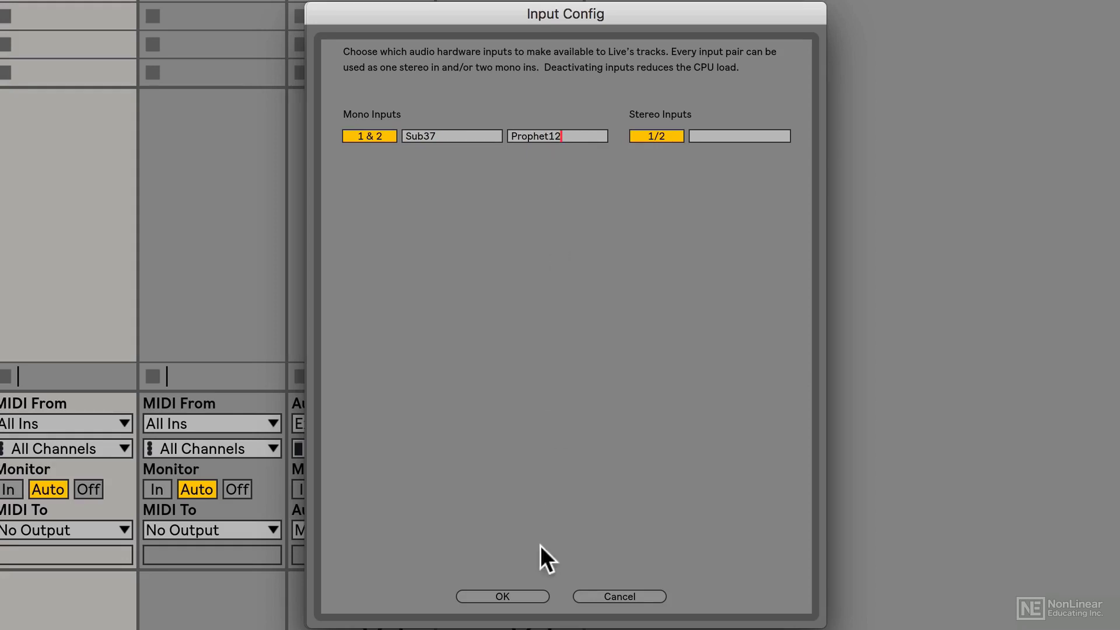
{"action": "left_click", "coordinate": [512, 595]}
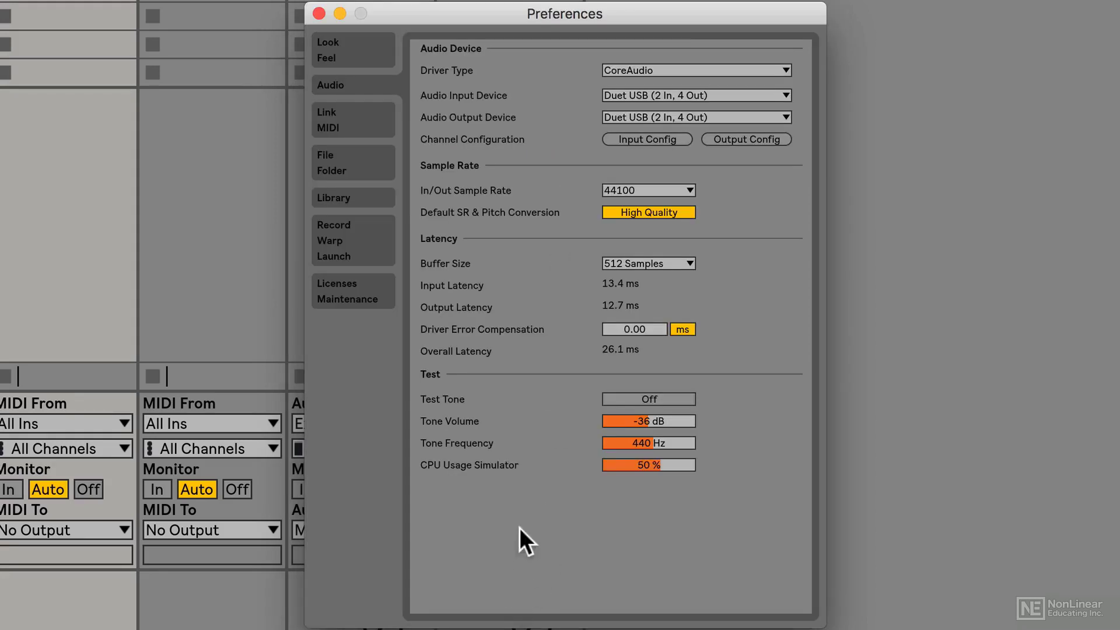
{"action": "left_click", "coordinate": [748, 140]}
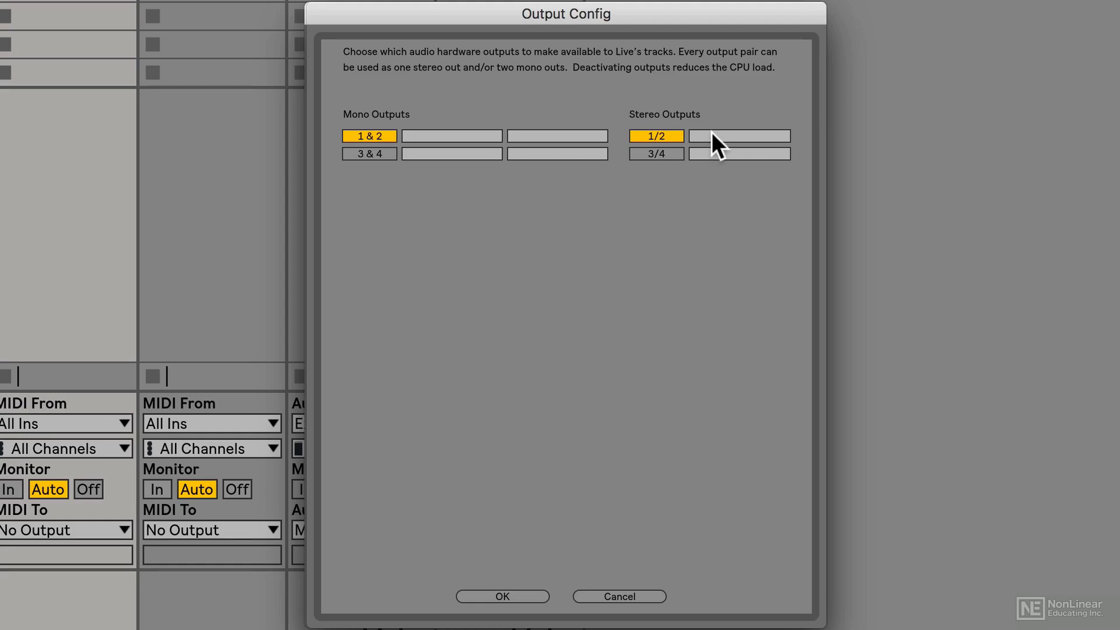
{"action": "left_click", "coordinate": [518, 598]}
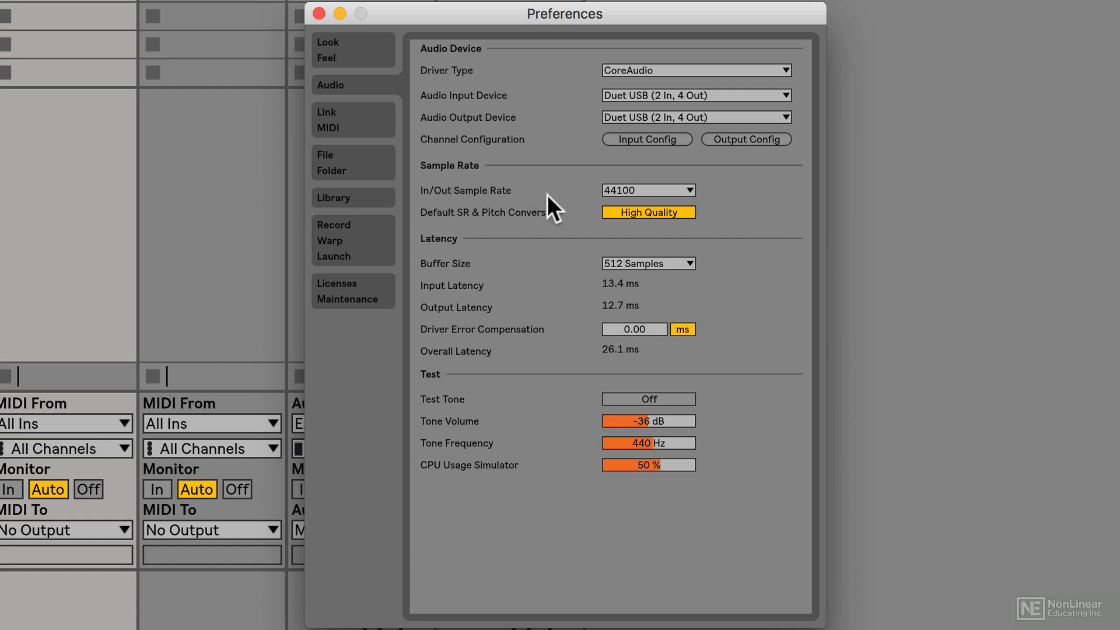
{"action": "left_click", "coordinate": [683, 190]}
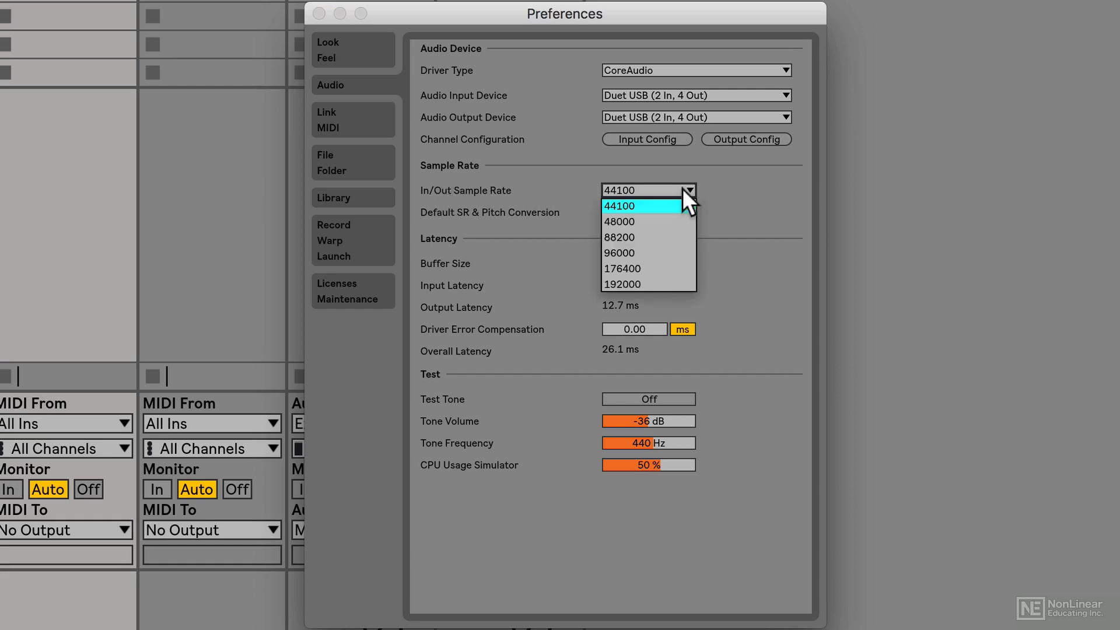
{"action": "left_click", "coordinate": [653, 205]}
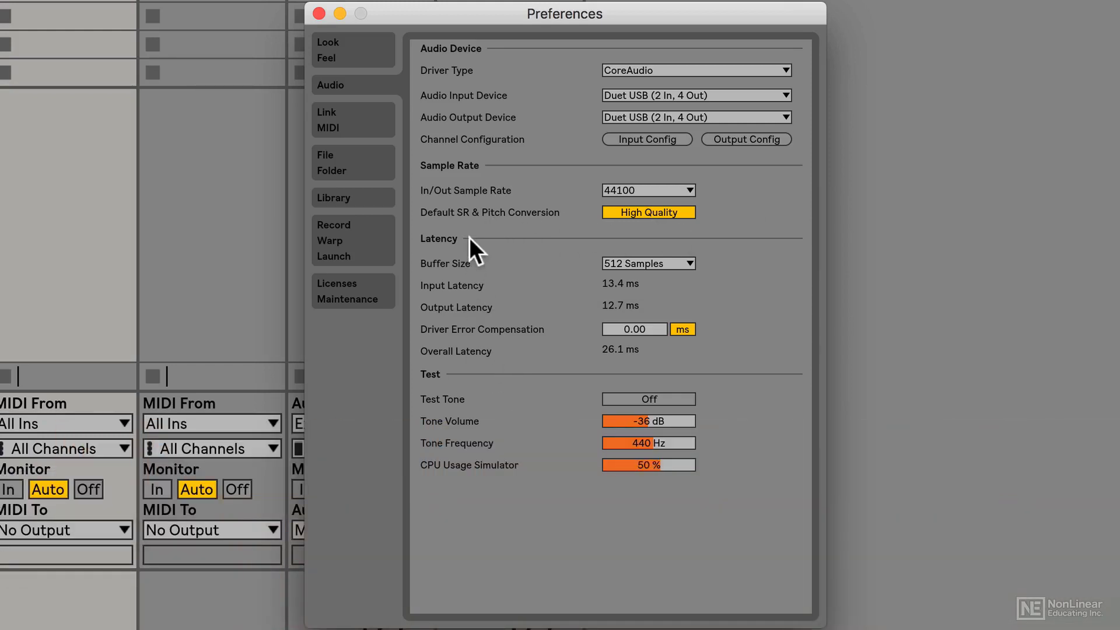
- On the Record/Warp/Launch tab, keep 24-bit depth and change the recording file type from AIFF to WAV
{"action": "left_click", "coordinate": [365, 225]}
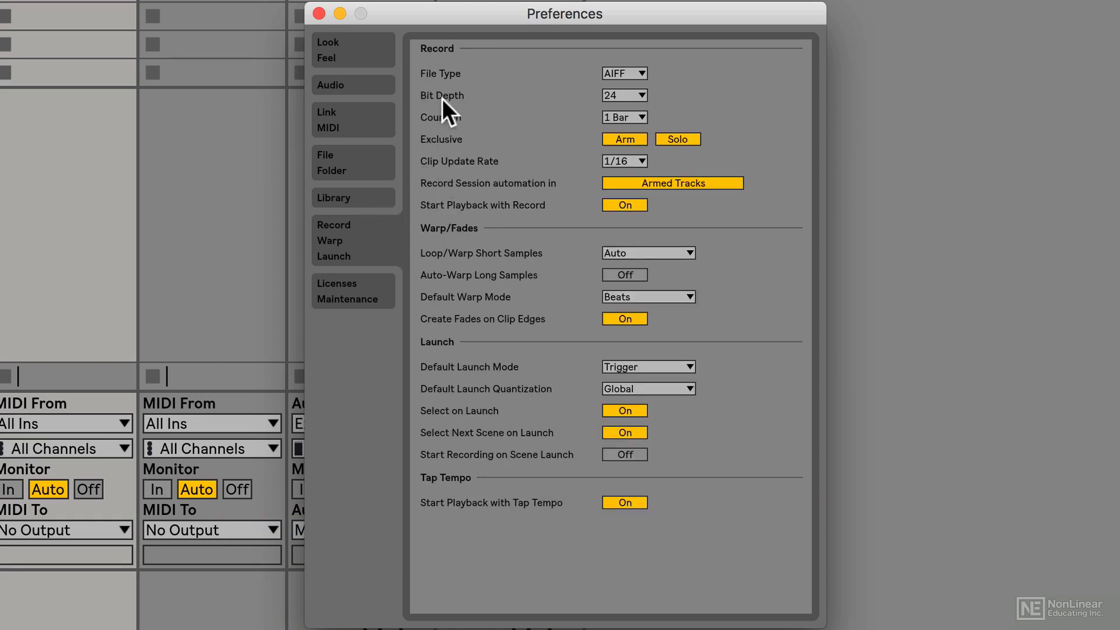
{"action": "left_click", "coordinate": [640, 94]}
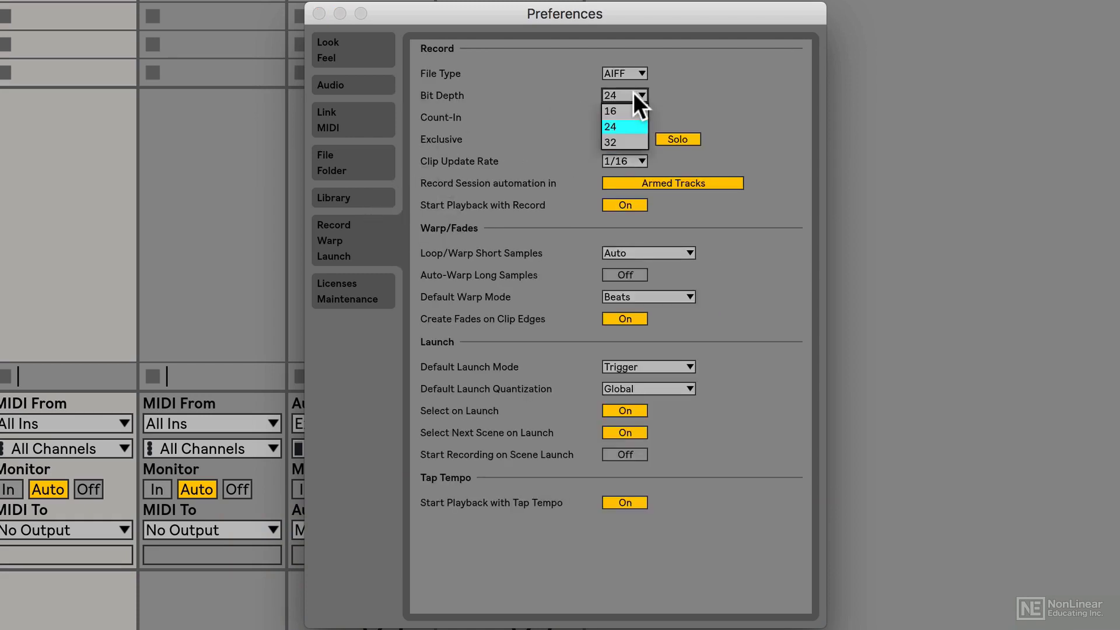
{"action": "left_click", "coordinate": [624, 126]}
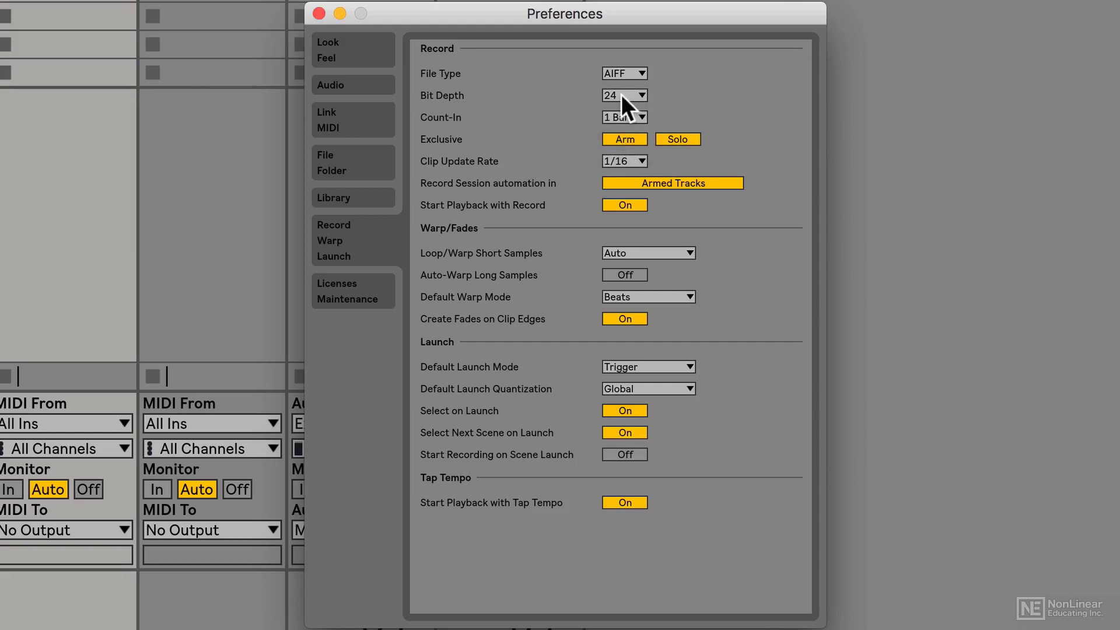
{"action": "left_click", "coordinate": [624, 73]}
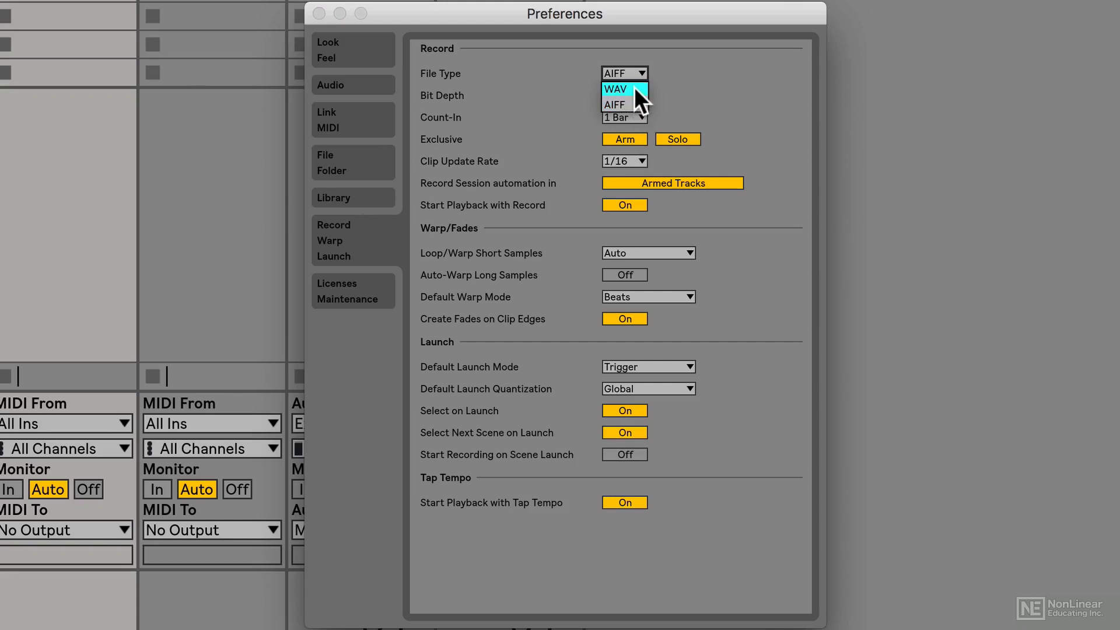
{"action": "left_click", "coordinate": [635, 88]}
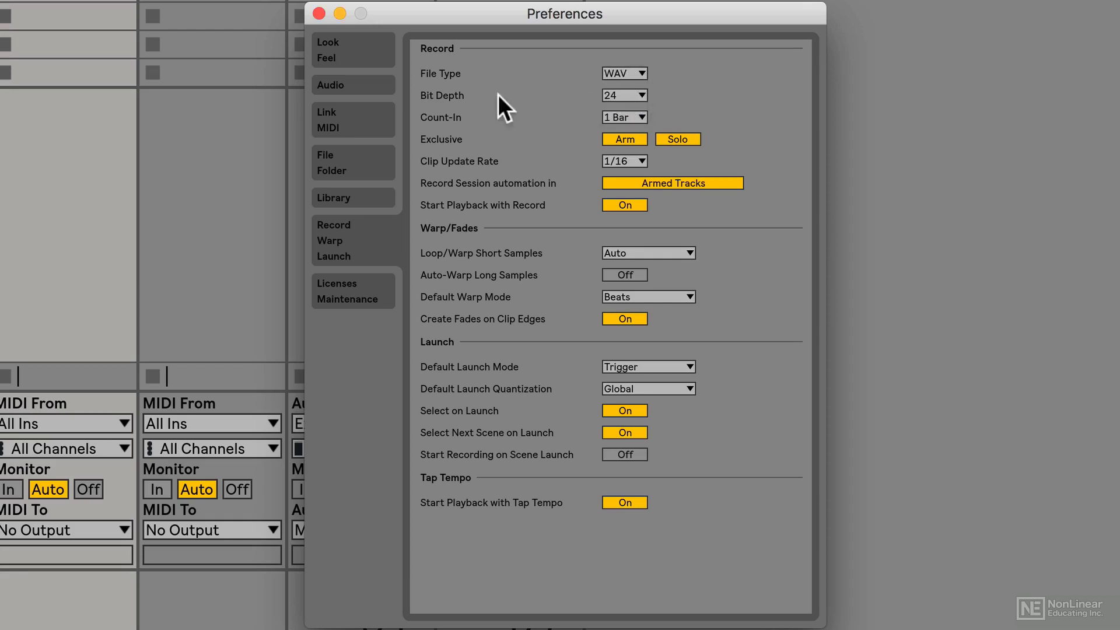
- On the Audio tab, set the buffer size to 64 samples (5.78 ms latency) after trying 32 and 2048
{"action": "left_click", "coordinate": [346, 85]}
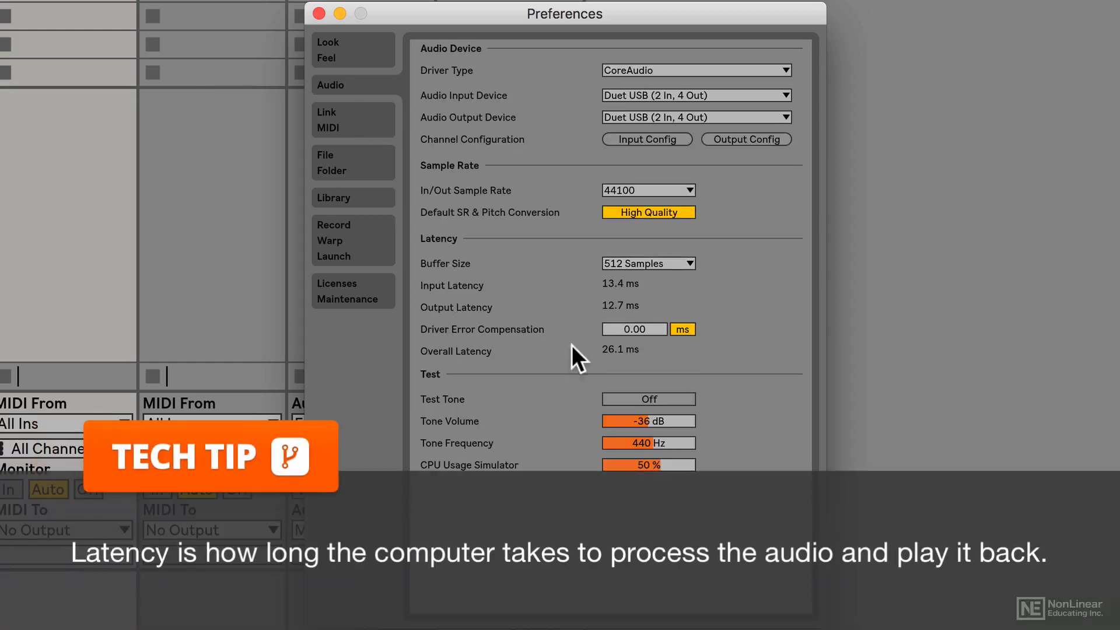
{"action": "left_click", "coordinate": [652, 265]}
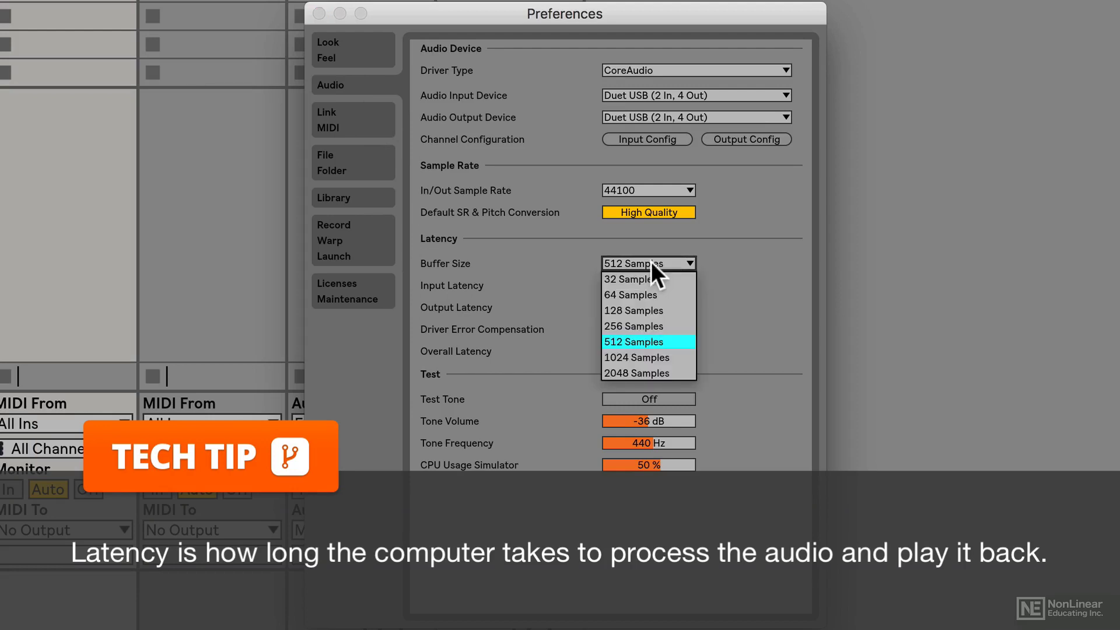
{"action": "left_click", "coordinate": [642, 279]}
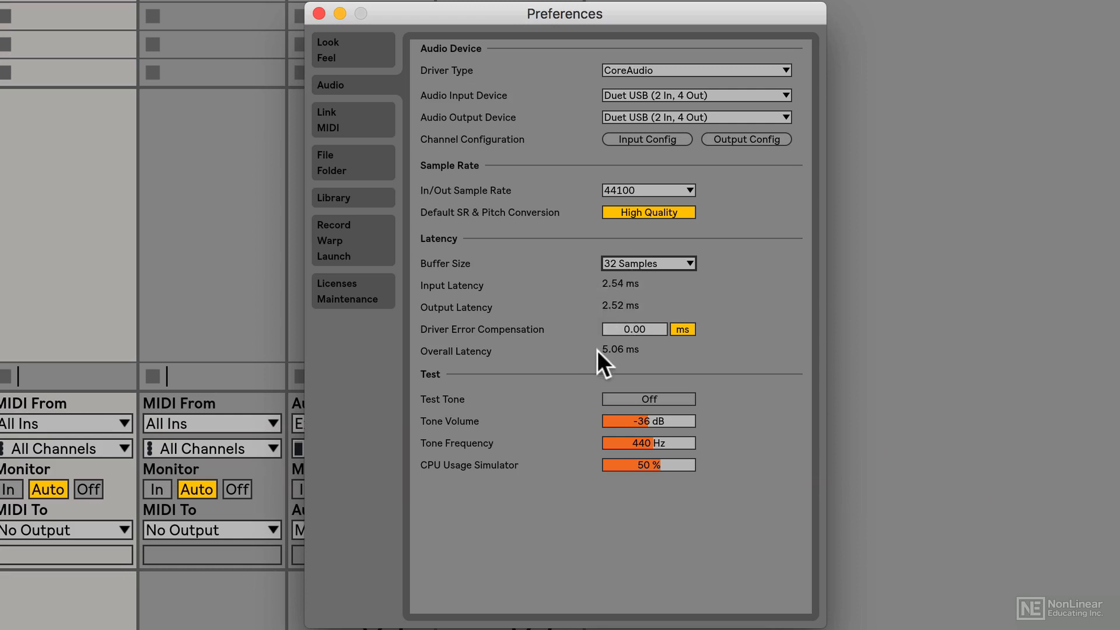
{"action": "left_click", "coordinate": [648, 264]}
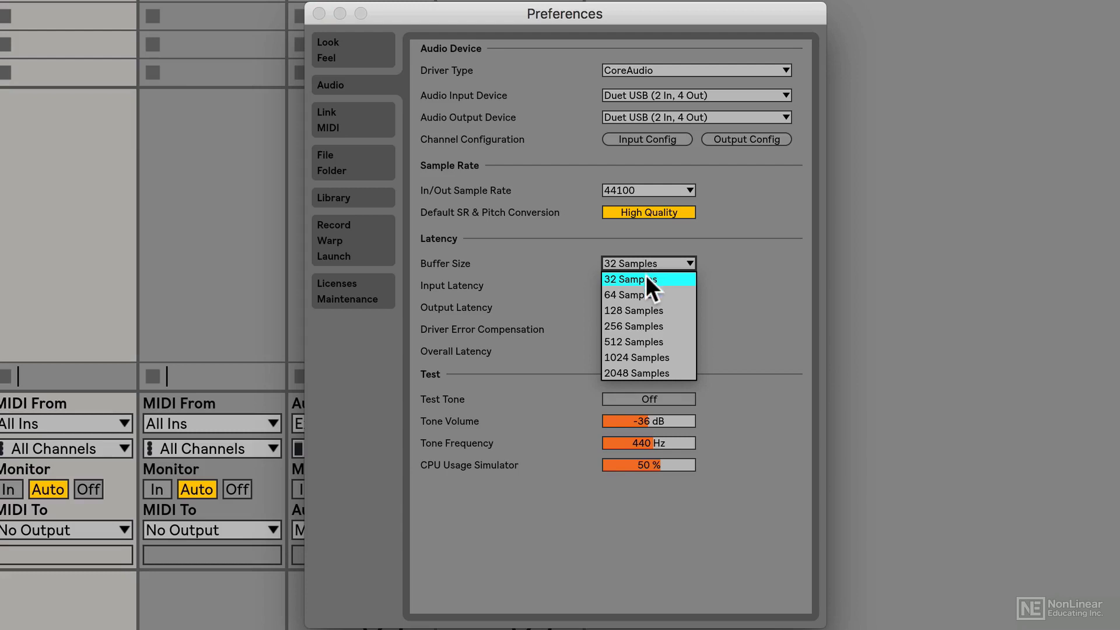
{"action": "left_click", "coordinate": [641, 374]}
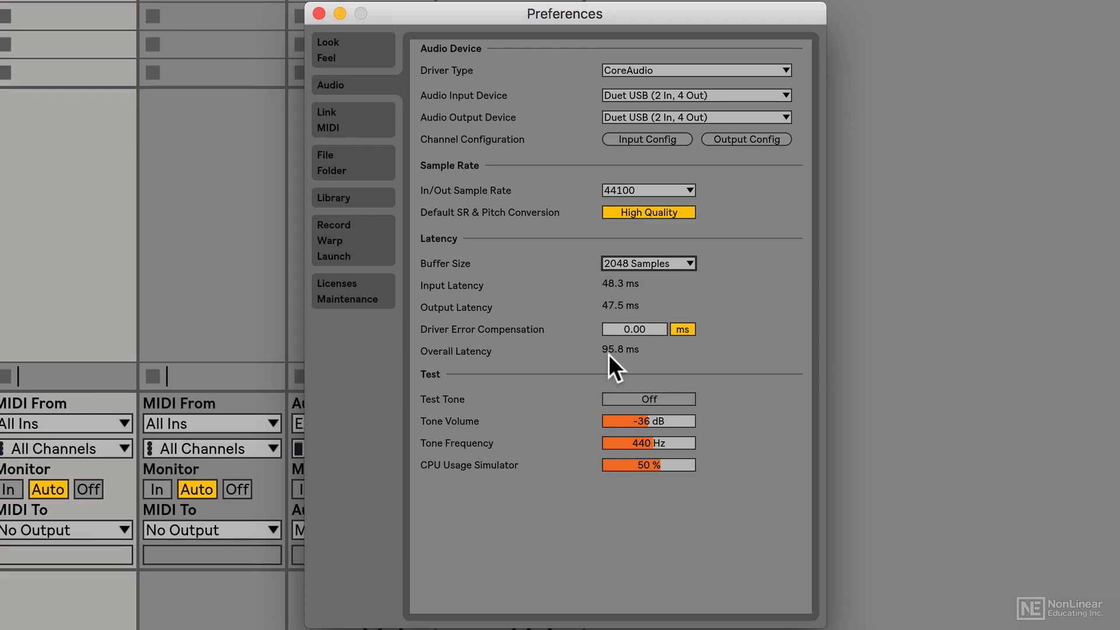
{"action": "left_click", "coordinate": [635, 266]}
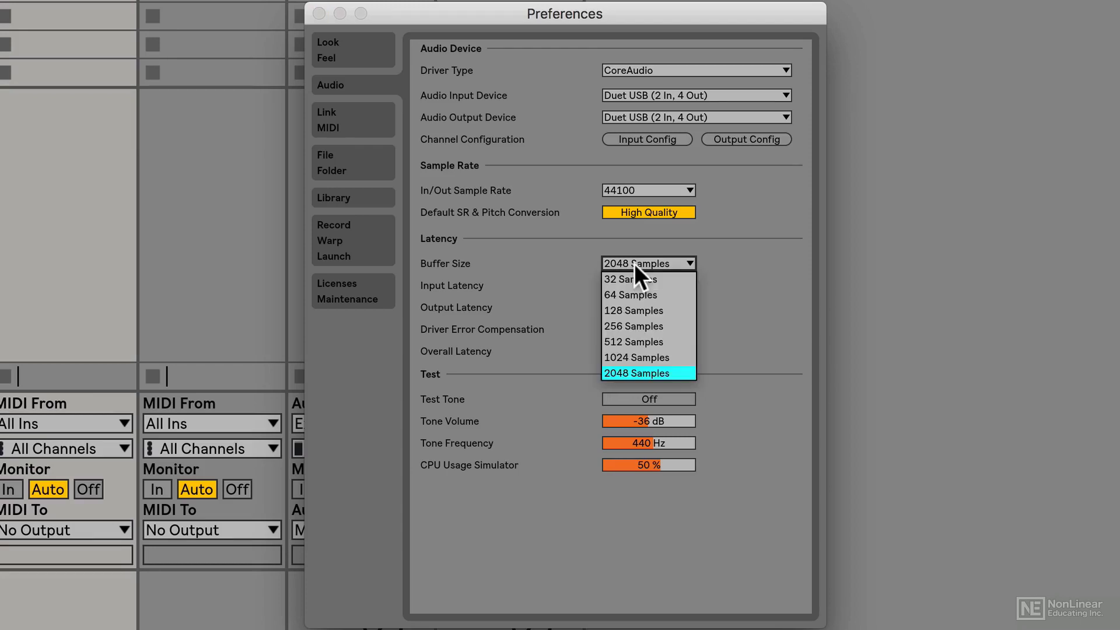
{"action": "left_click", "coordinate": [642, 294]}
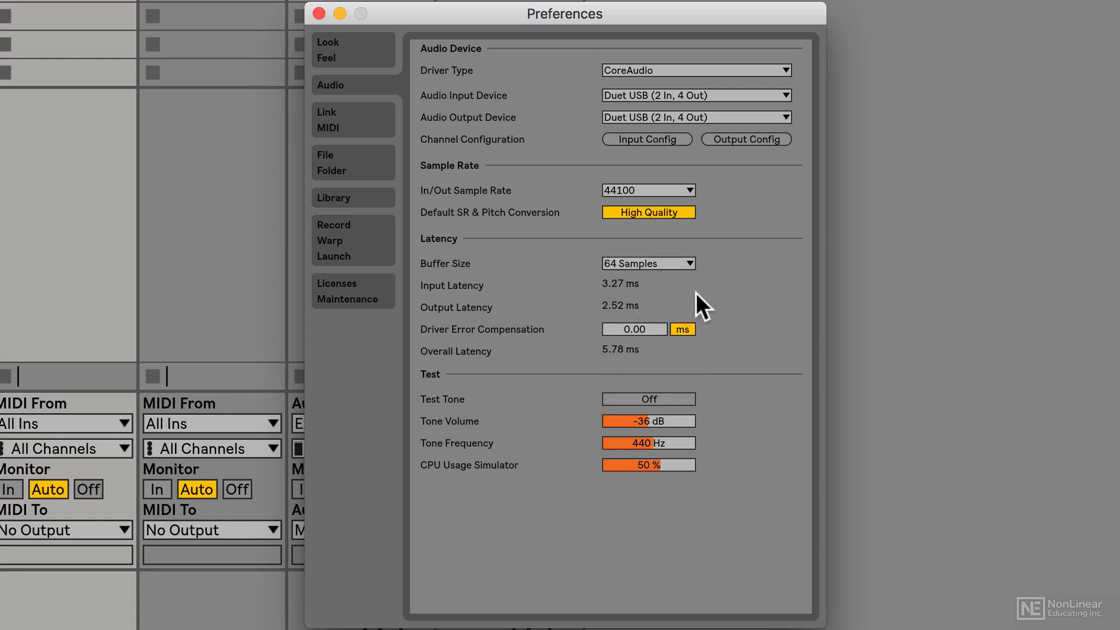